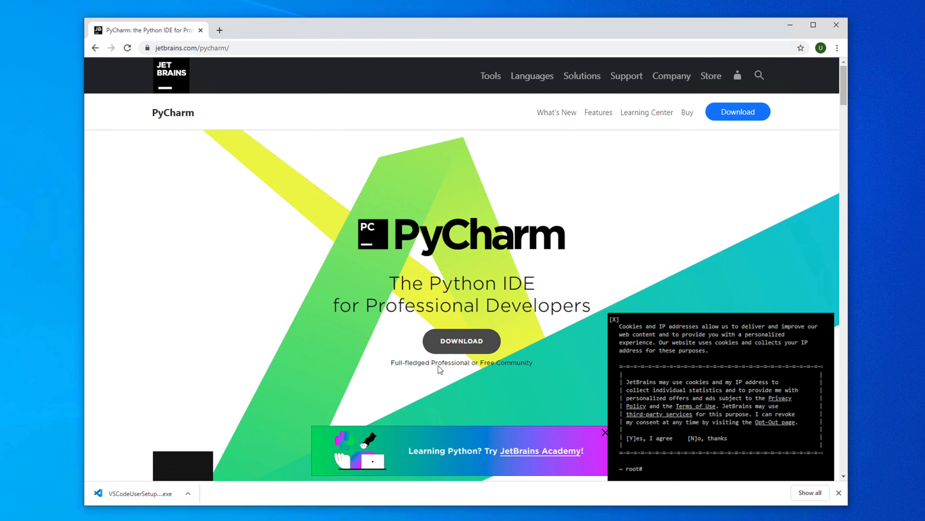
Open the PyCharm download page and dismiss the cookie notice and the JetBrains Academy banner.
left_click(466, 344)
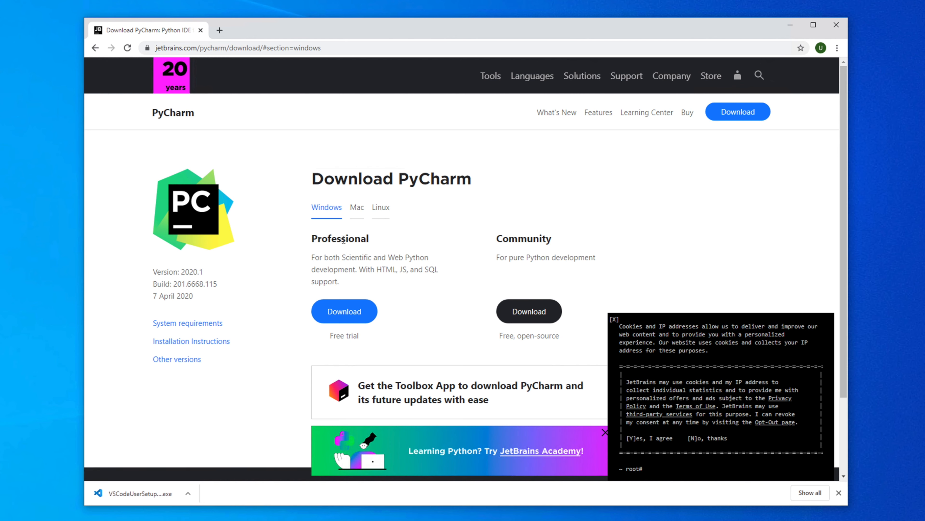
left_click_drag(497, 238, 579, 239)
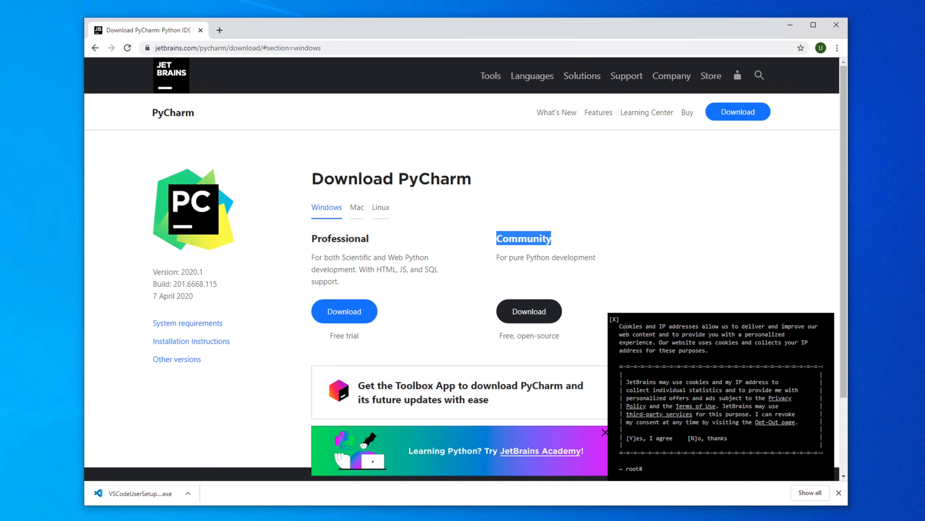
left_click(615, 321)
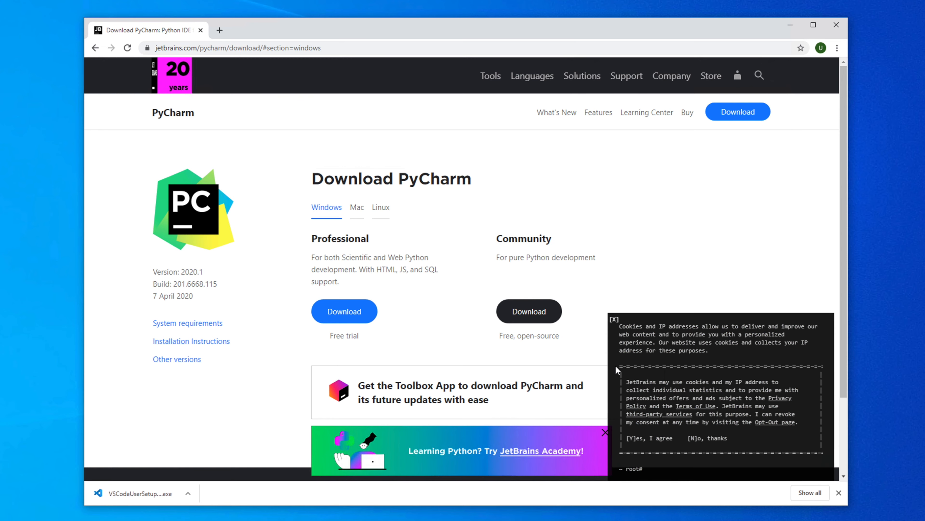
left_click(605, 433)
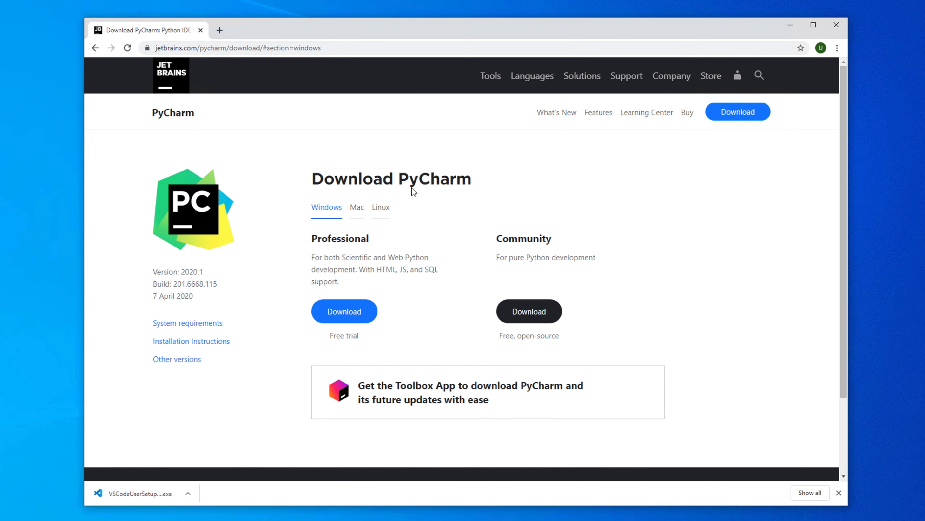
Download the free Community edition of PyCharm for Windows.
left_click_drag(312, 179, 481, 178)
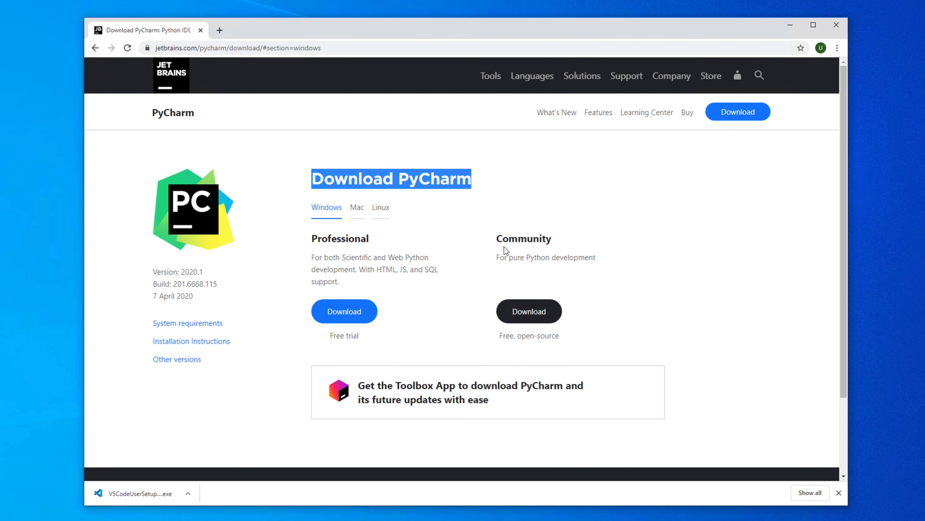
left_click_drag(498, 242, 567, 244)
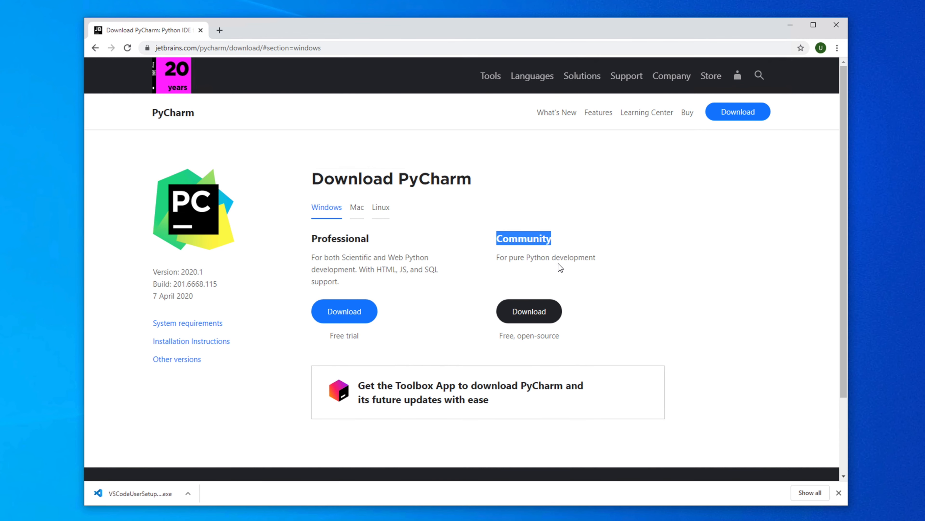
left_click(548, 322)
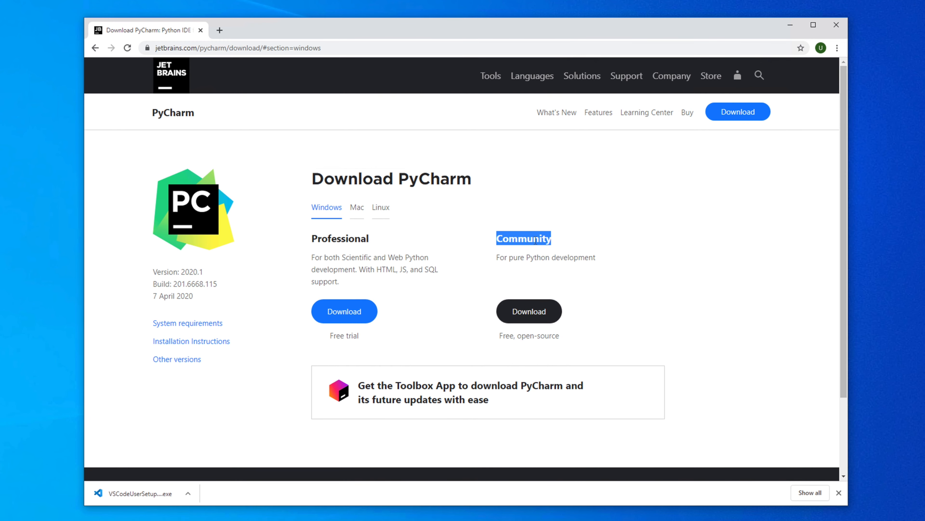
left_click(532, 313)
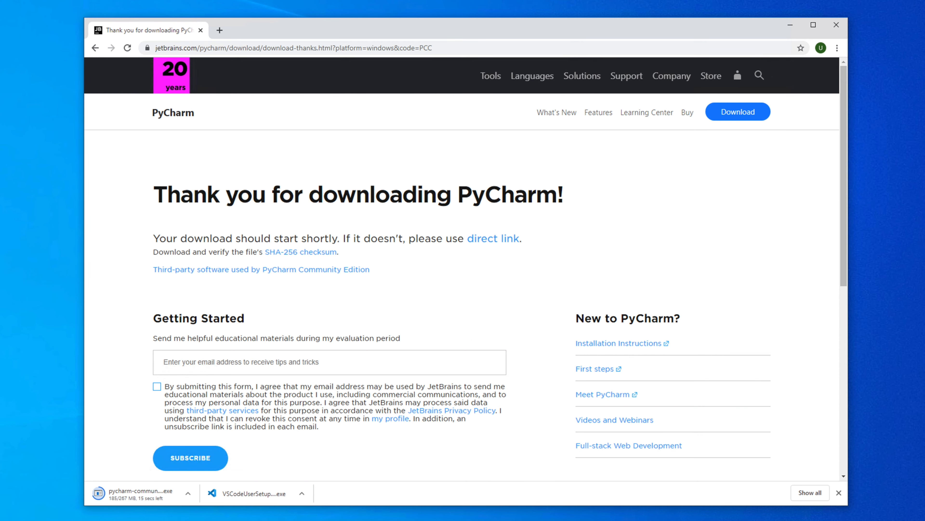
Switch to File Explorer and open the Downloads folder to locate the PyCharm installer.
key("super+e")
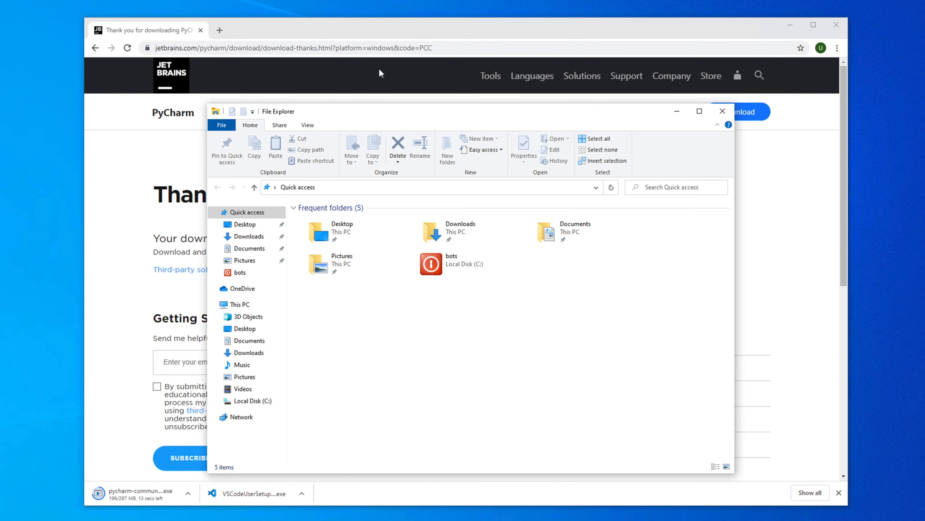
left_click_drag(434, 114, 499, 89)
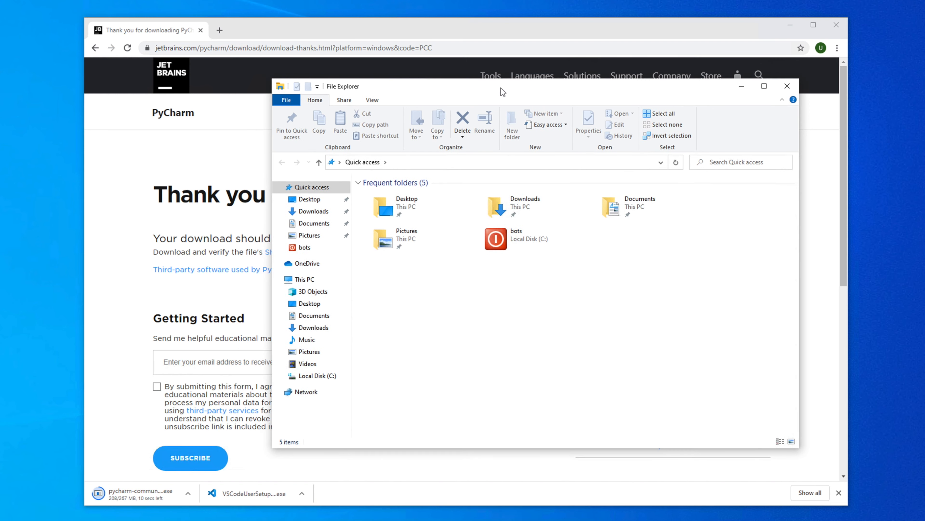
left_click(313, 212)
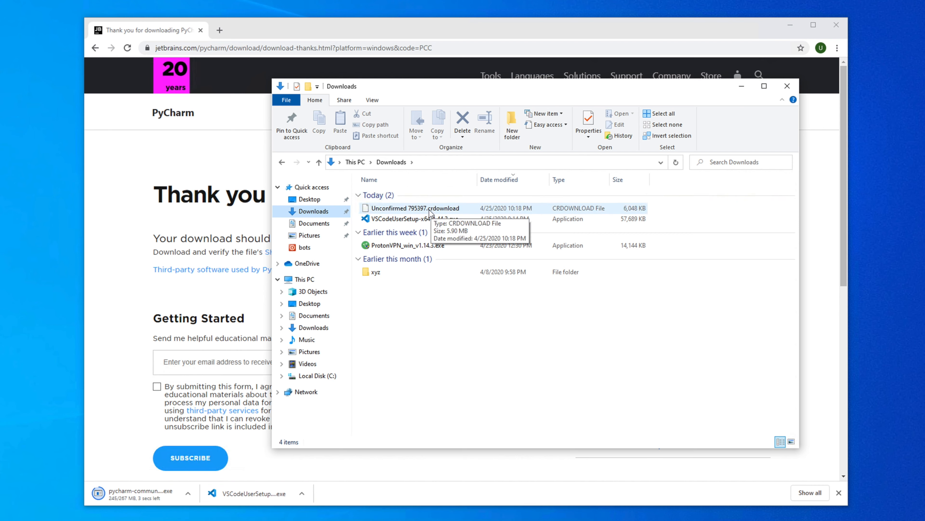
left_click(397, 212)
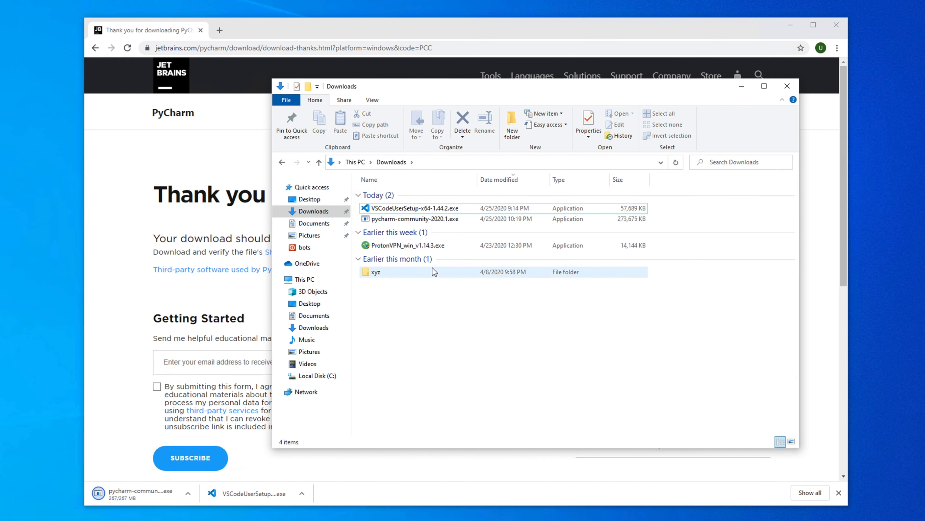
Run the pycharm-community-2020.1.exe installer and allow it to make changes to the device.
left_click(410, 219)
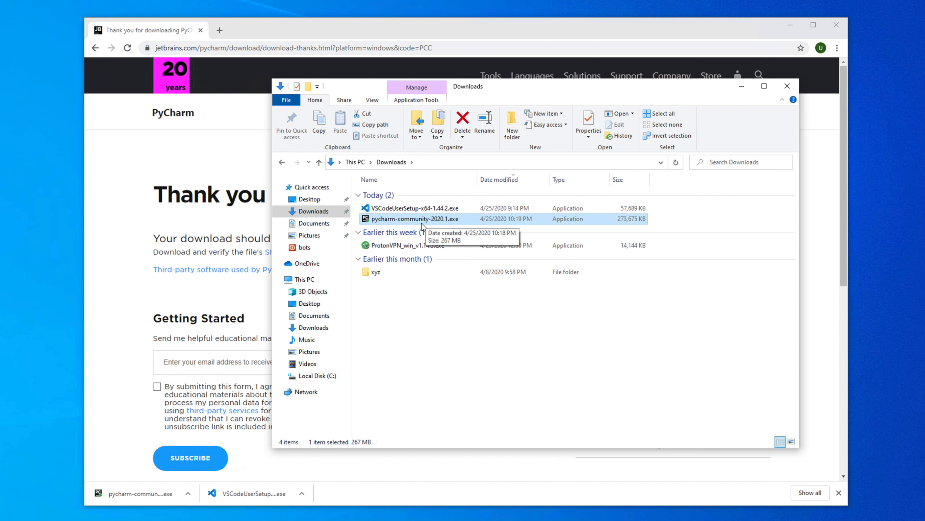
right_click(409, 220)
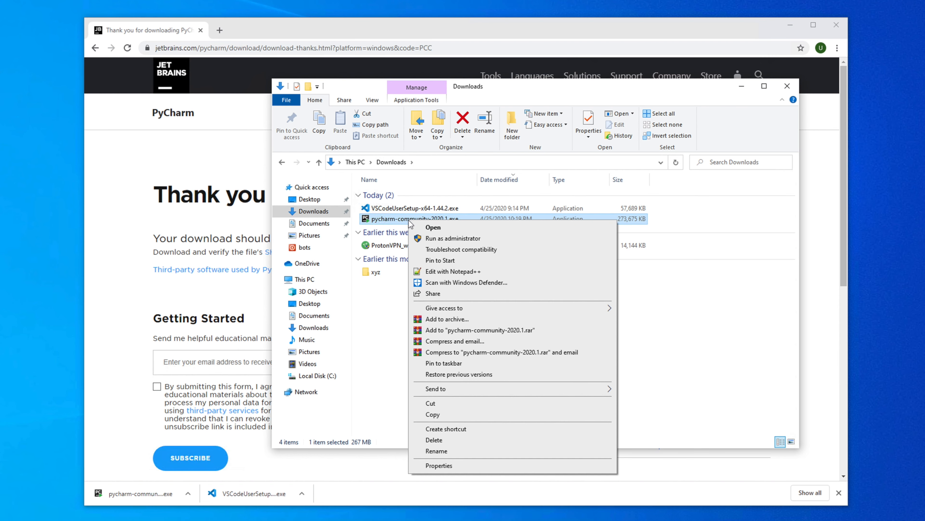
left_click(439, 229)
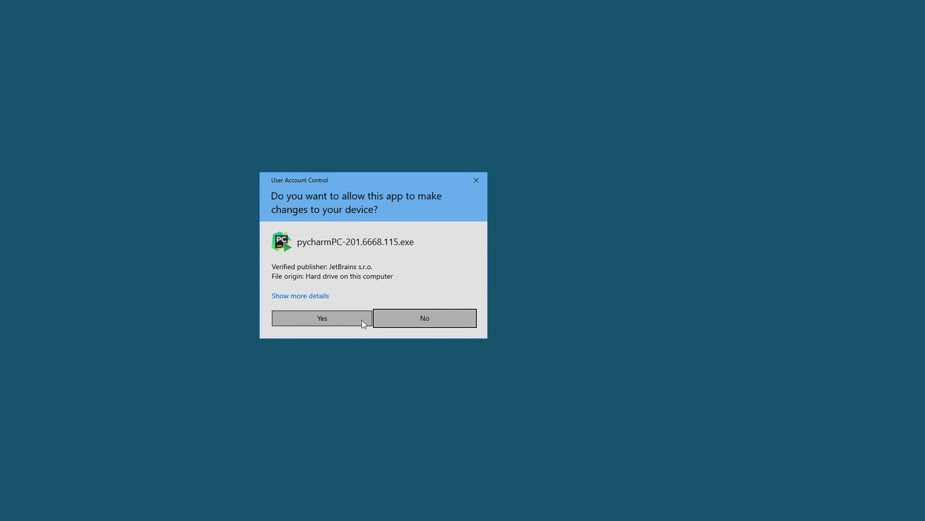
left_click(325, 320)
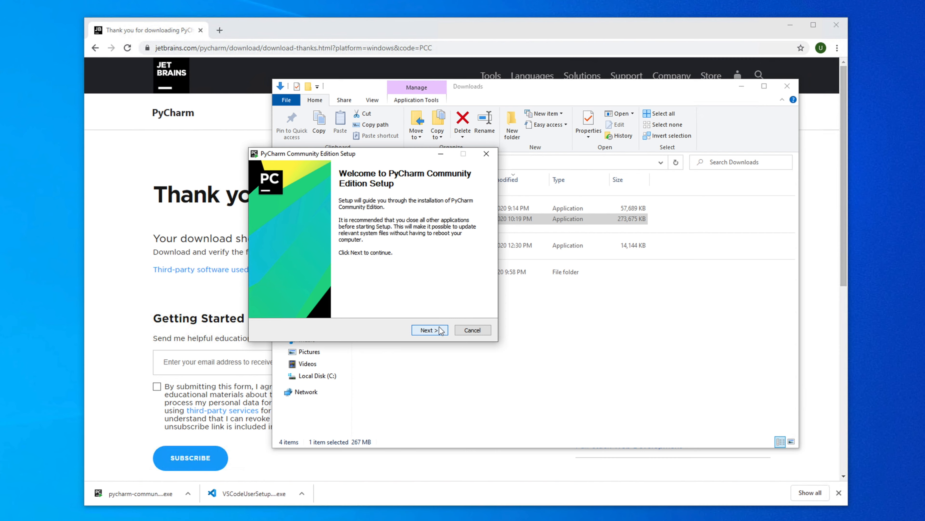
Install PyCharm Community Edition with the default destination, no extra options and the JetBrains Start Menu folder, and finish setup without running it.
left_click(430, 334)
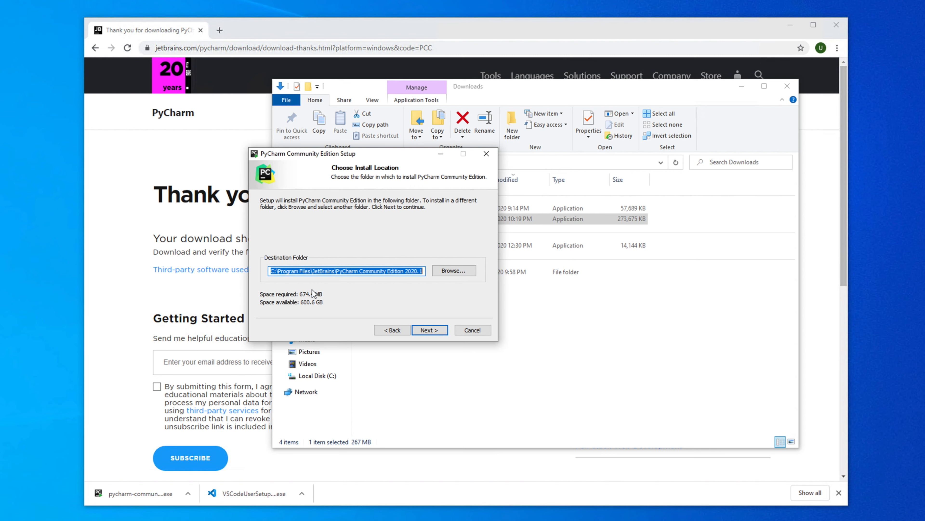
left_click(433, 332)
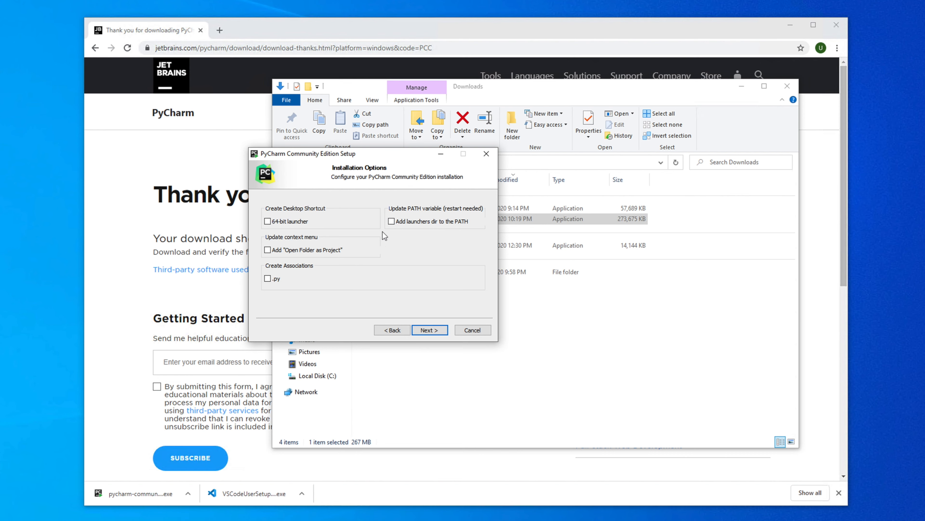
left_click(437, 331)
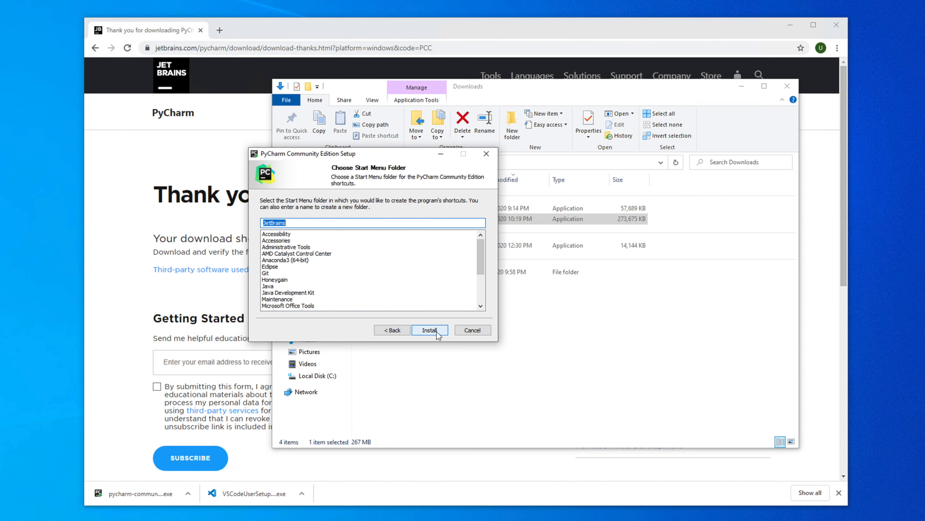
left_click(433, 330)
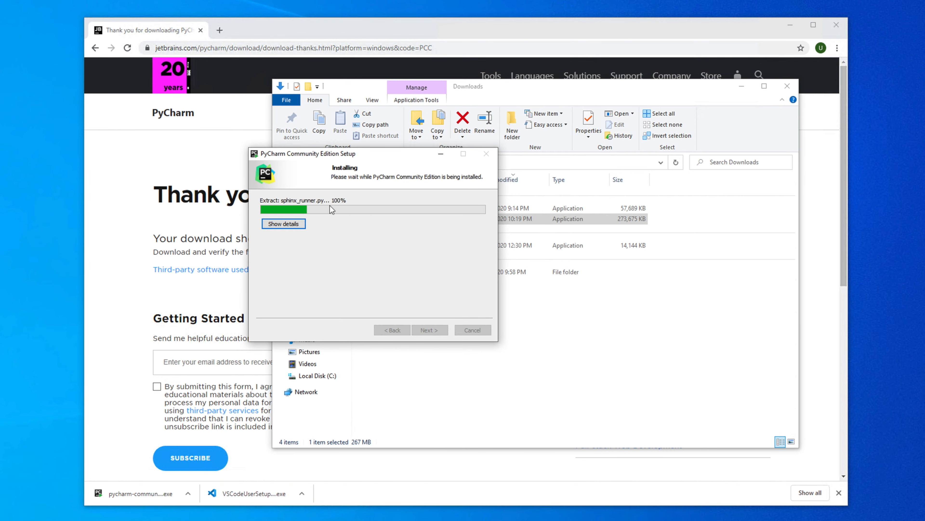
left_click(283, 223)
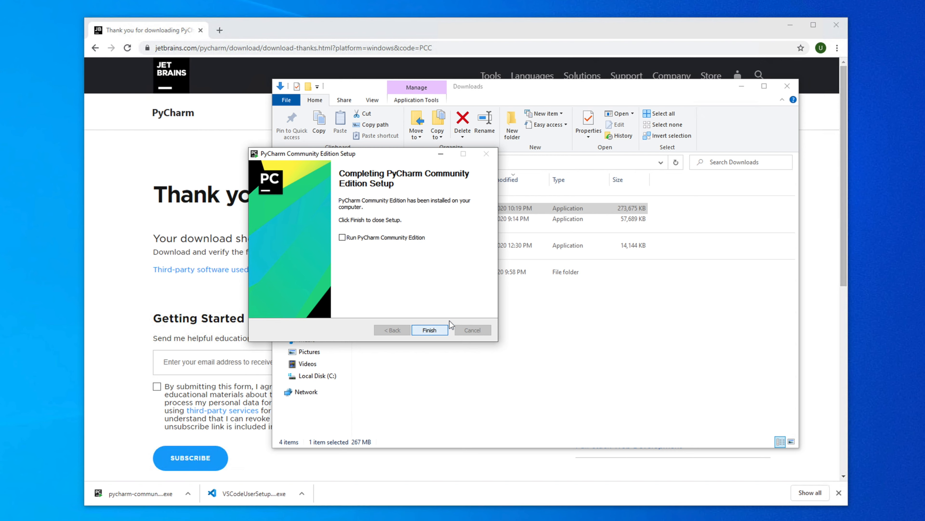
left_click(430, 330)
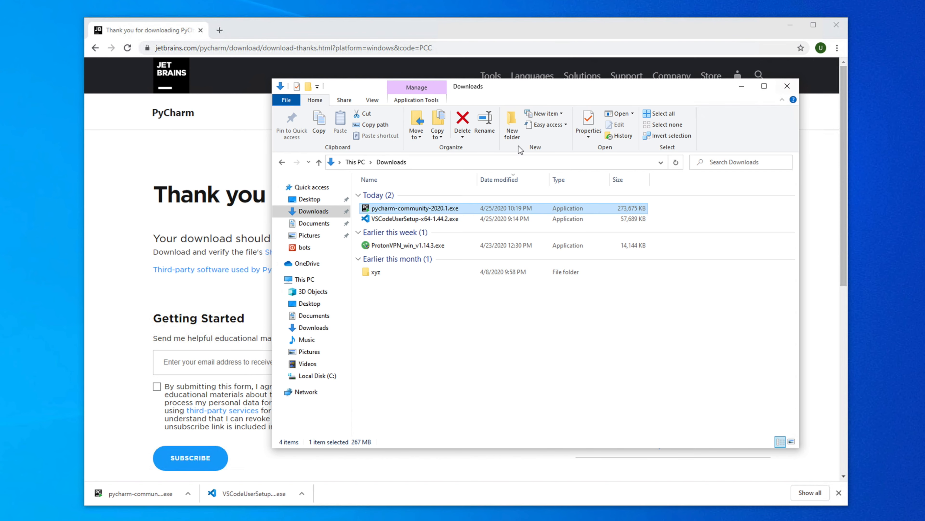
Close the Downloads folder and the browser, and launch PyCharm Community Edition 2020.1 by searching for "pych".
left_click(787, 86)
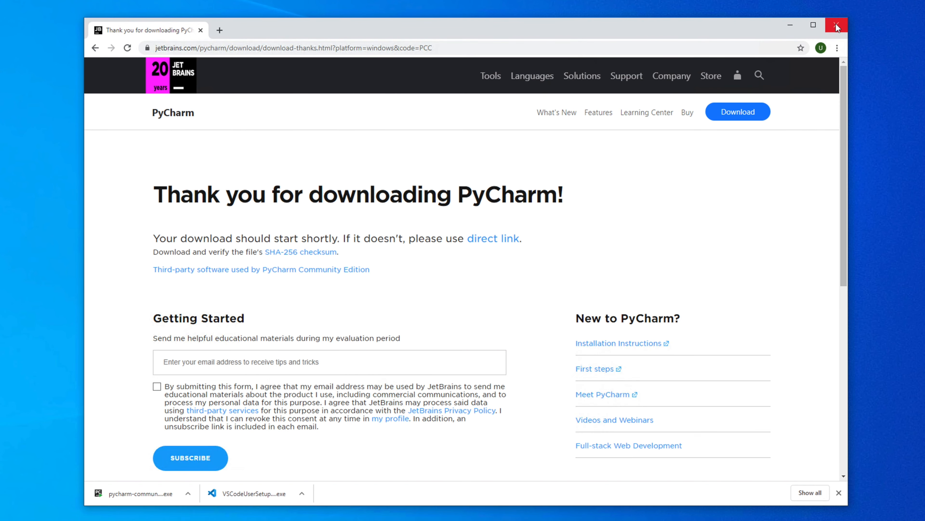
left_click(836, 24)
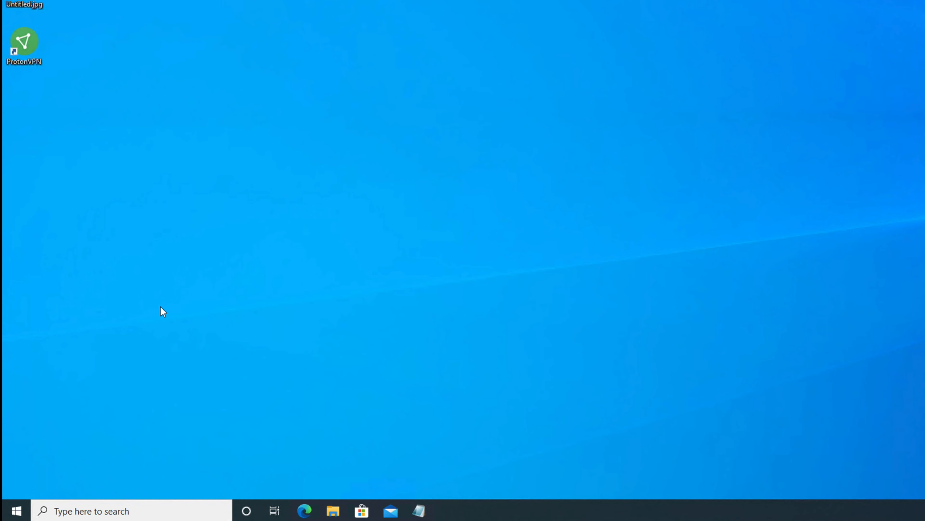
left_click(15, 510)
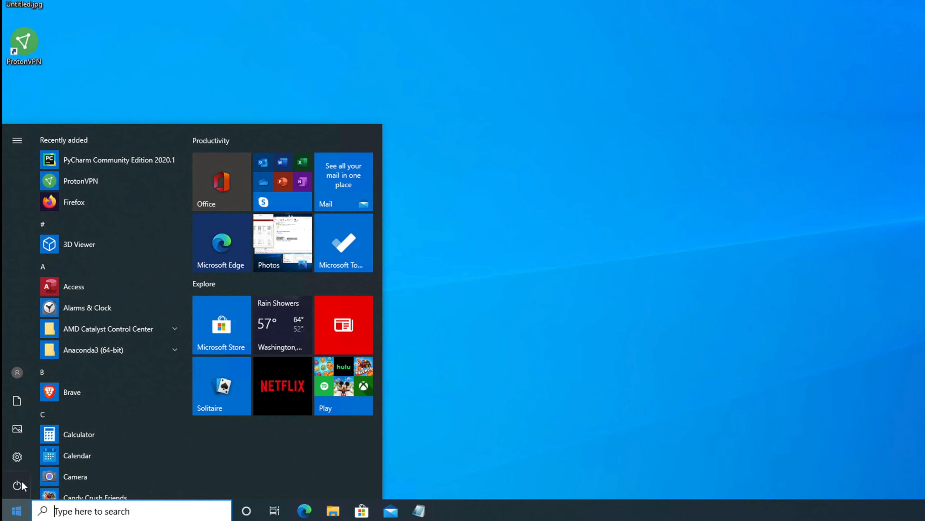
type("pych")
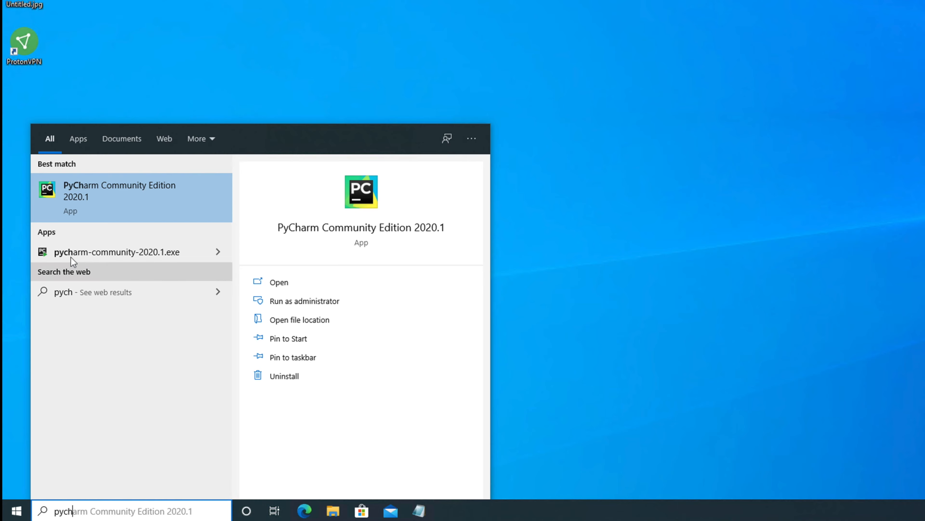
left_click(112, 205)
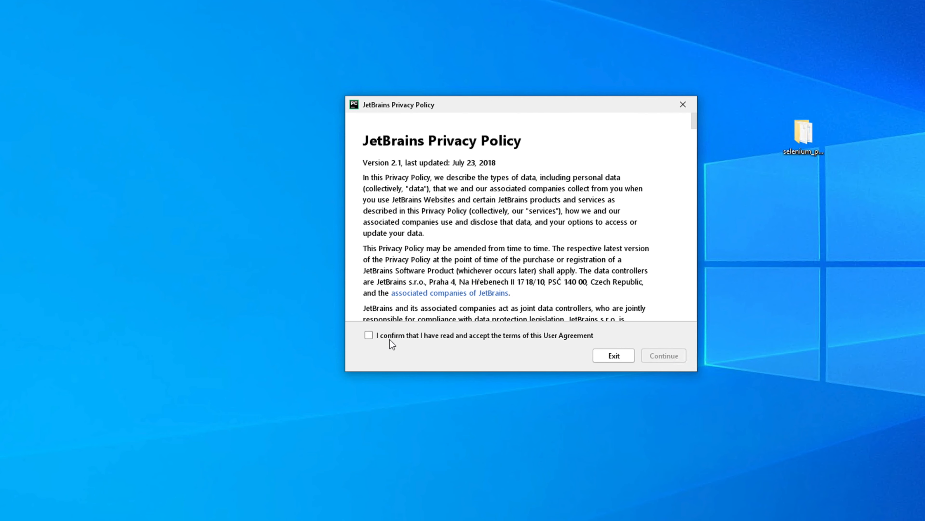
Accept the JetBrains Privacy Policy and decline sending anonymous usage statistics.
left_click(369, 336)
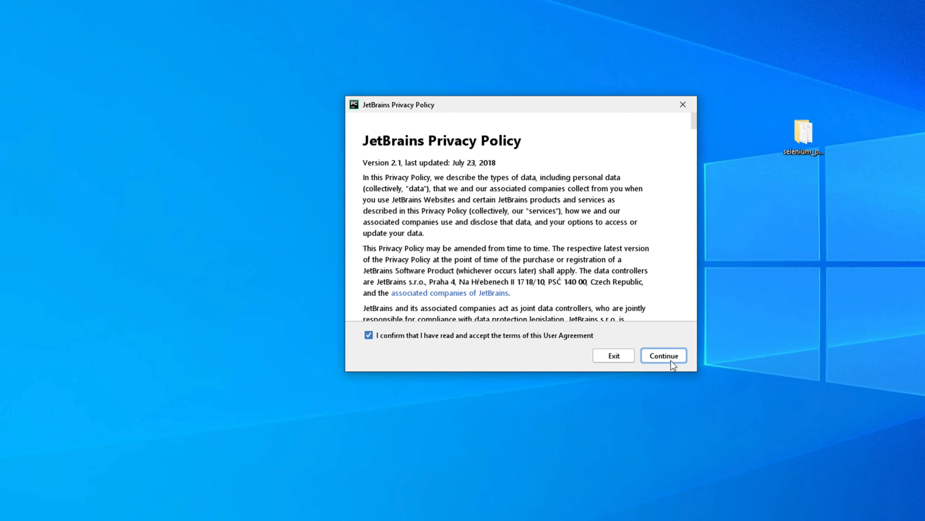
left_click(664, 357)
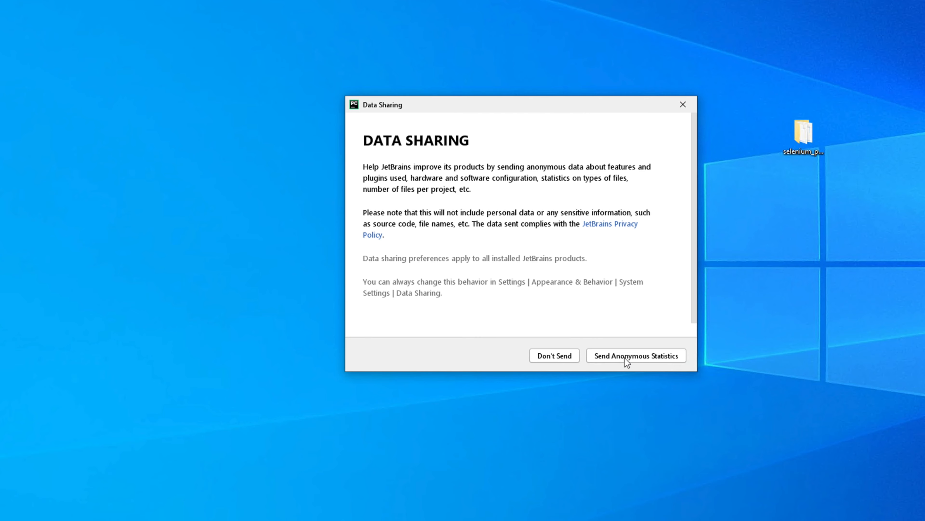
left_click(549, 357)
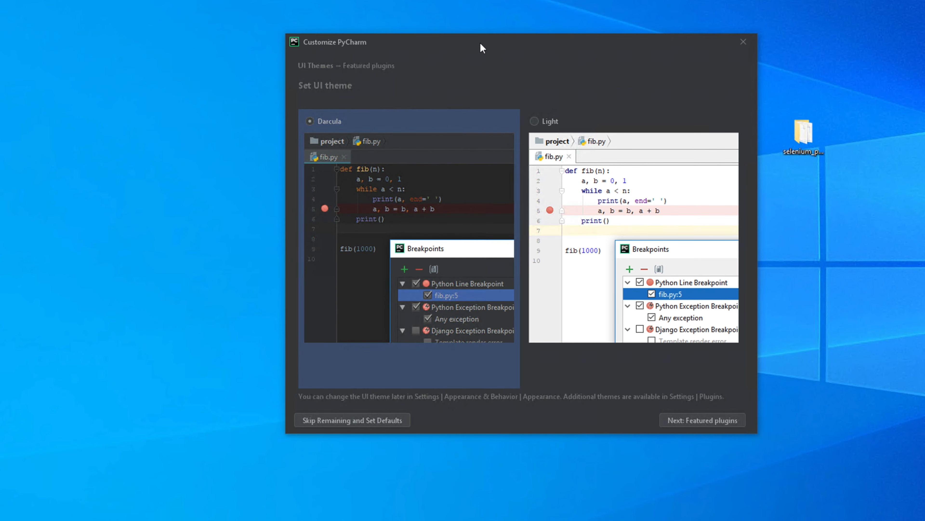
Keep the Darcula UI theme and skip the remaining customization, using the defaults.
left_click_drag(481, 46, 462, 43)
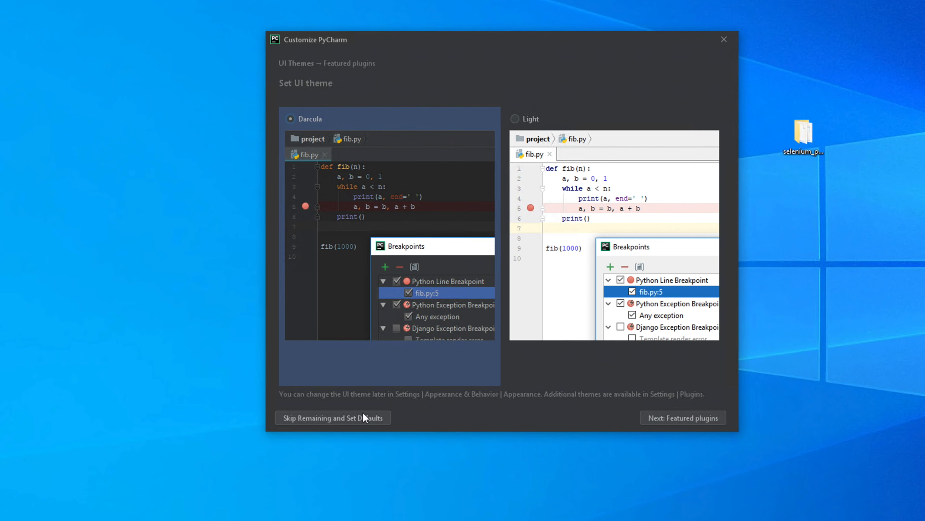
left_click(343, 419)
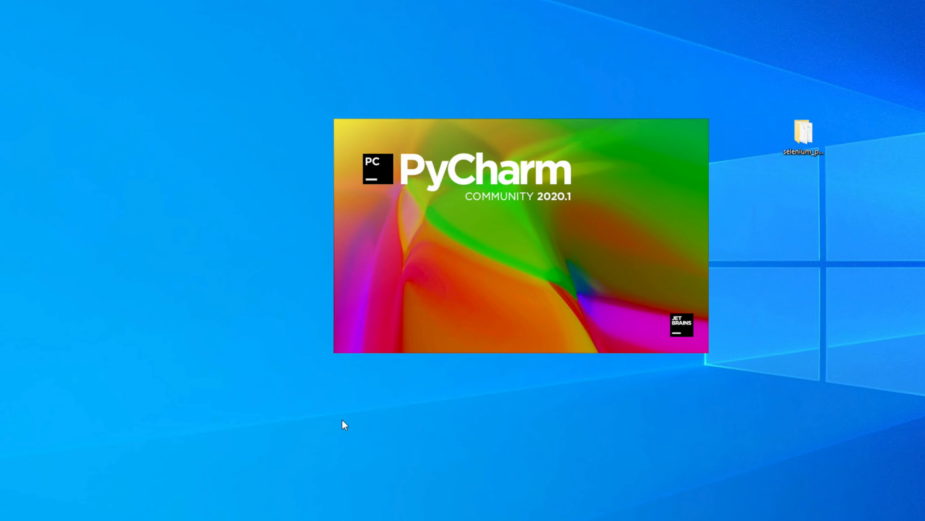